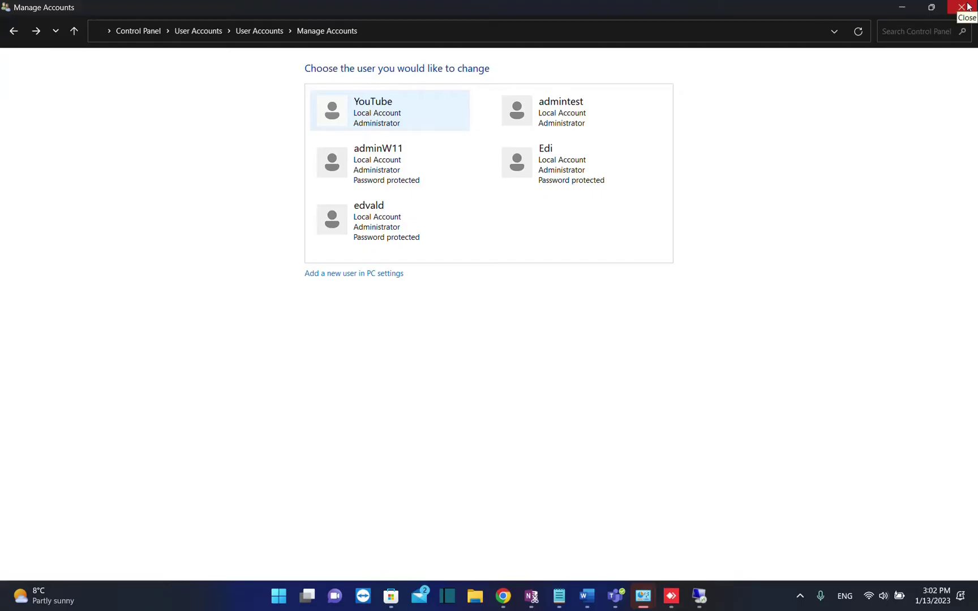
Step: Close the Manage Accounts window and launch the Settings app by searching 'setting' in Start
left_click(962, 7)
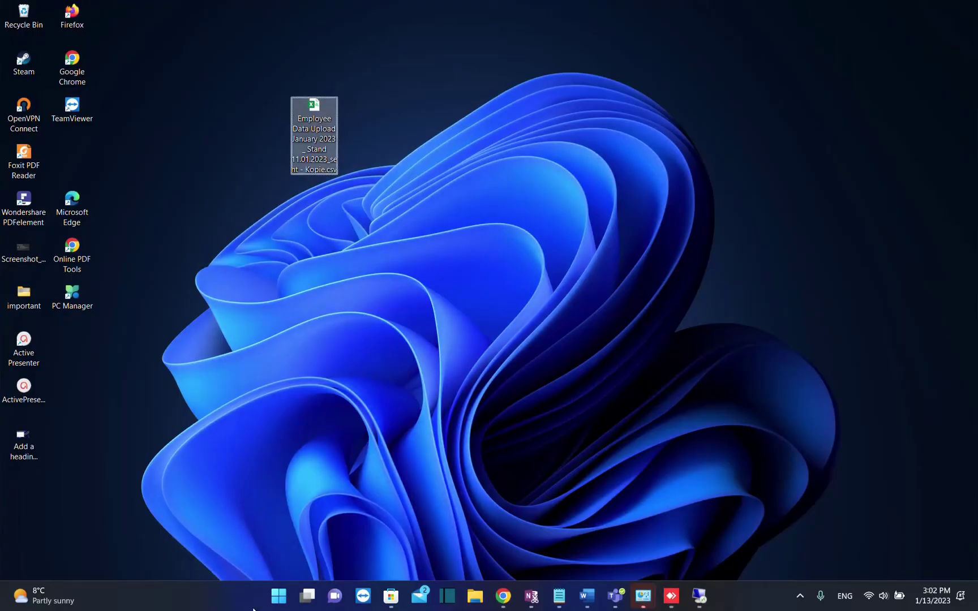
left_click(285, 603)
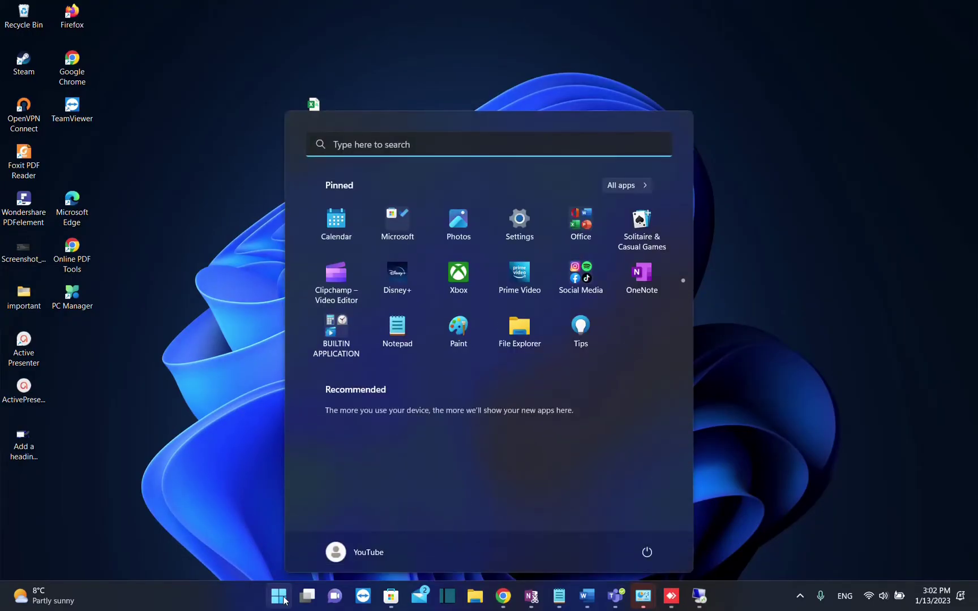
type("setting")
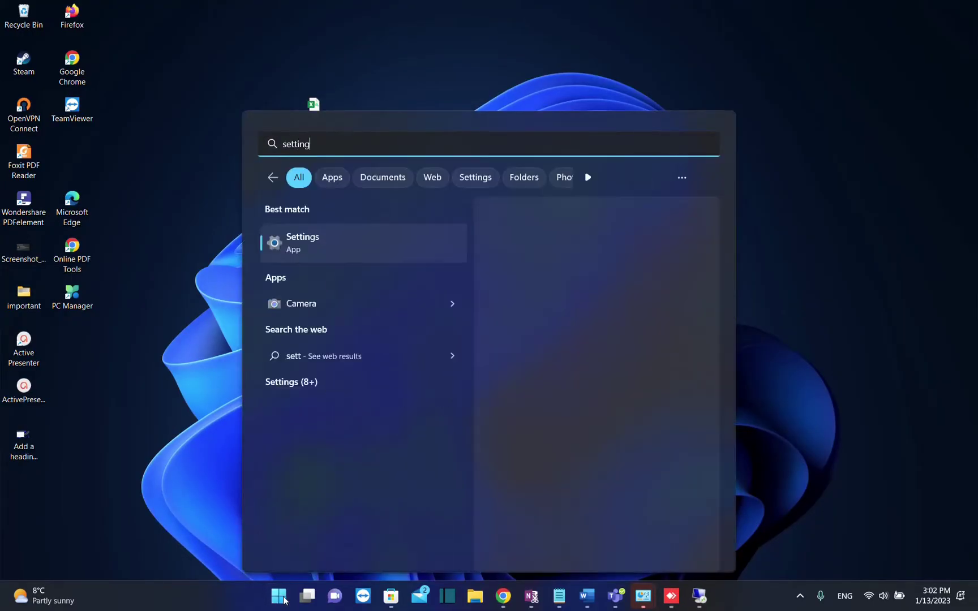
left_click(321, 246)
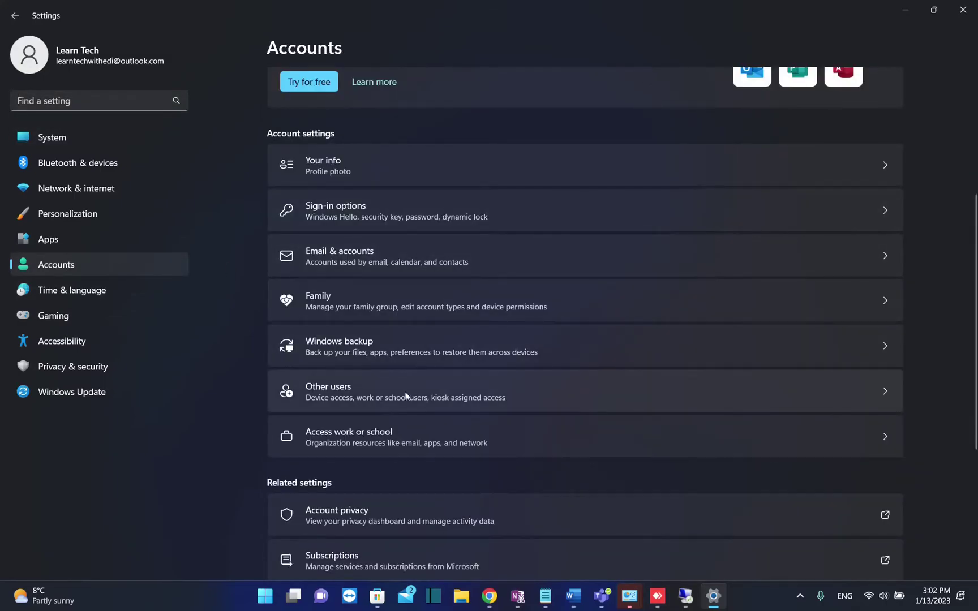
Step: Go to Other users and expand the admin account's row to reveal its options
left_click(406, 396)
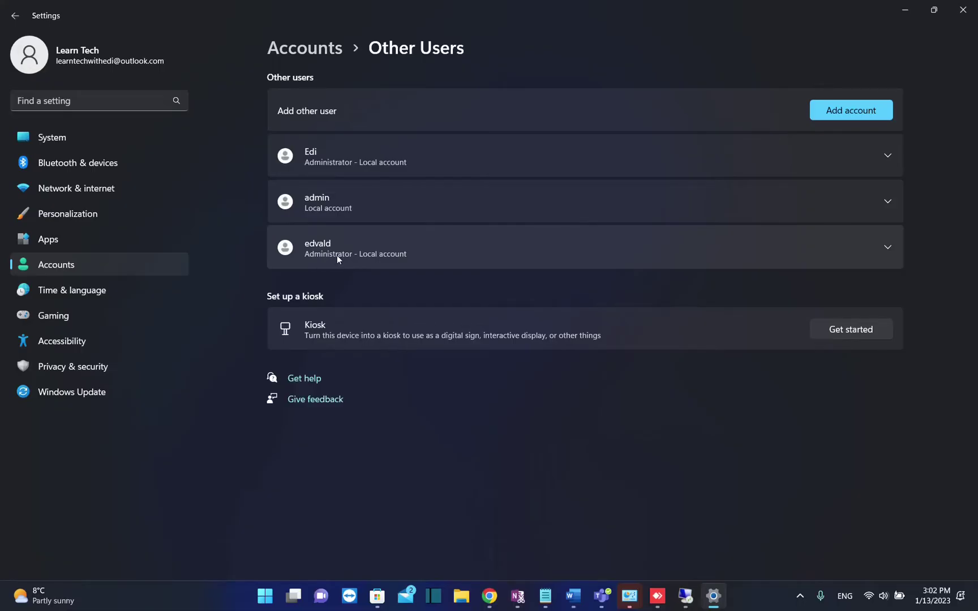
left_click(368, 212)
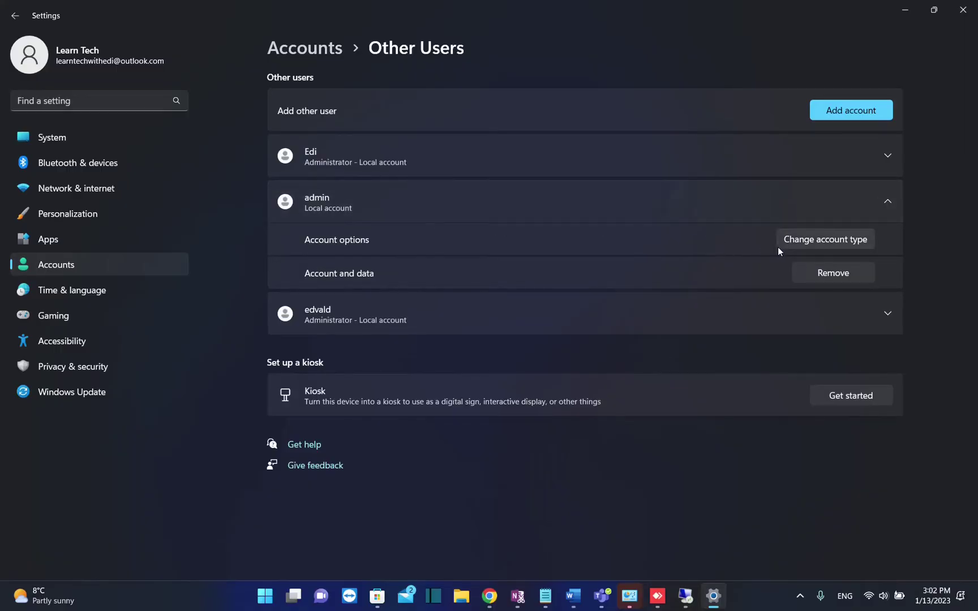
left_click(619, 201)
left_click(620, 202)
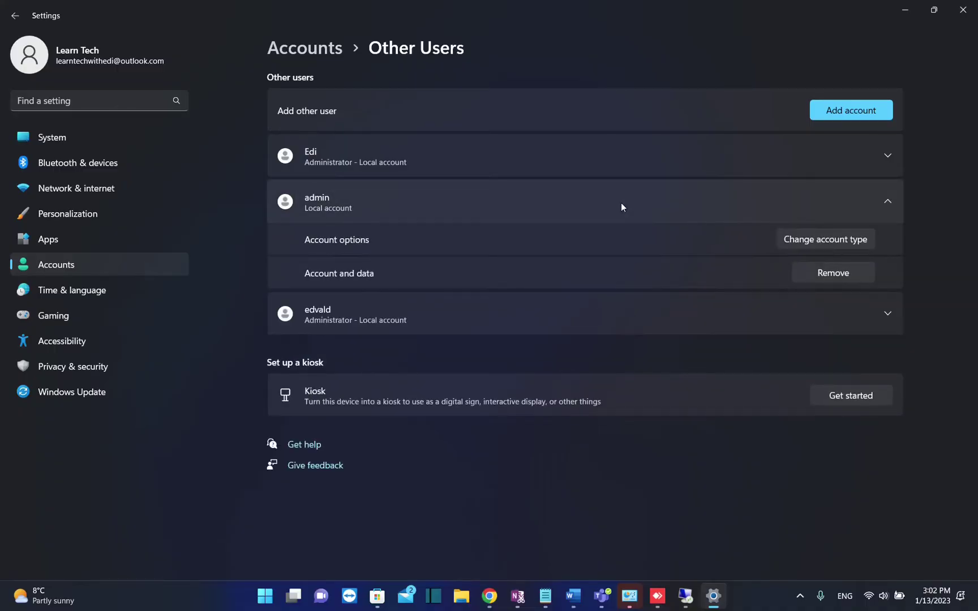
left_click(622, 204)
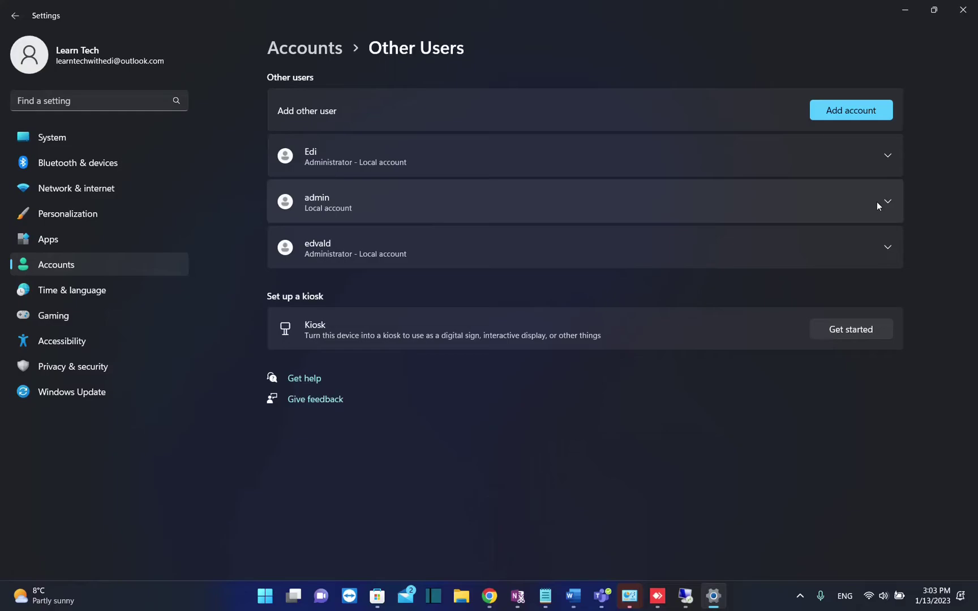
left_click(876, 201)
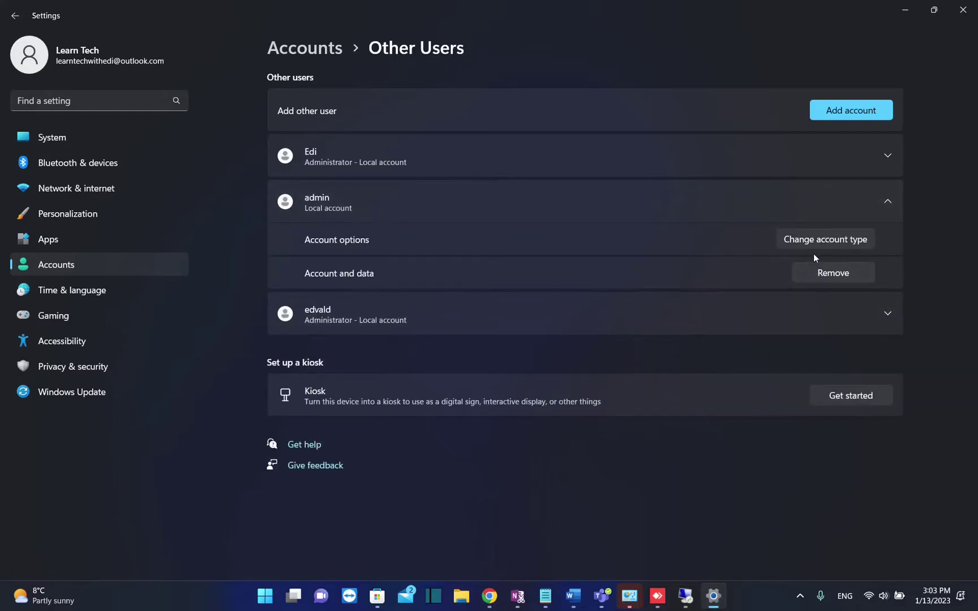
Step: Change the admin account's type from Standard User to Administrator and confirm with OK
left_click(824, 240)
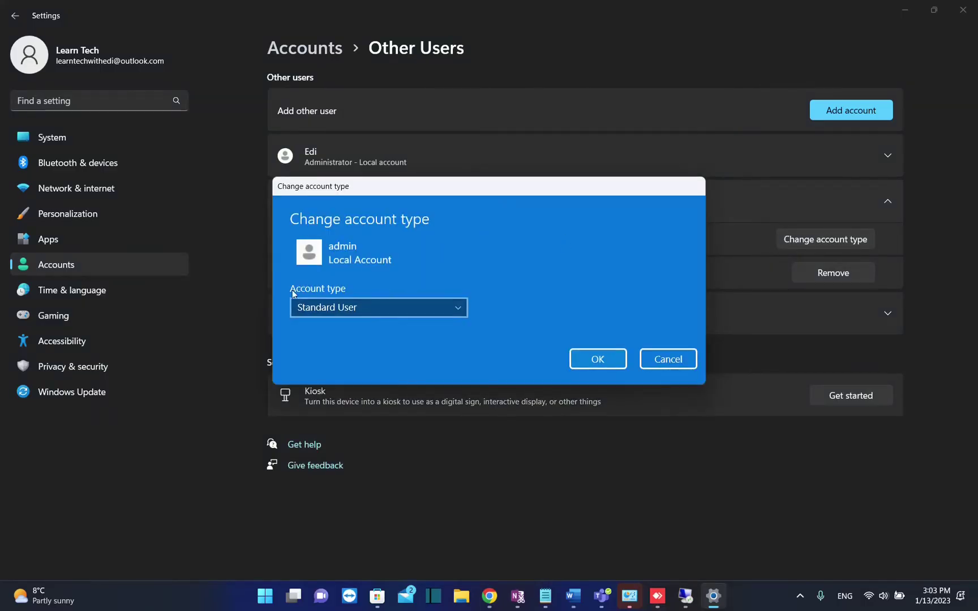
left_click(396, 308)
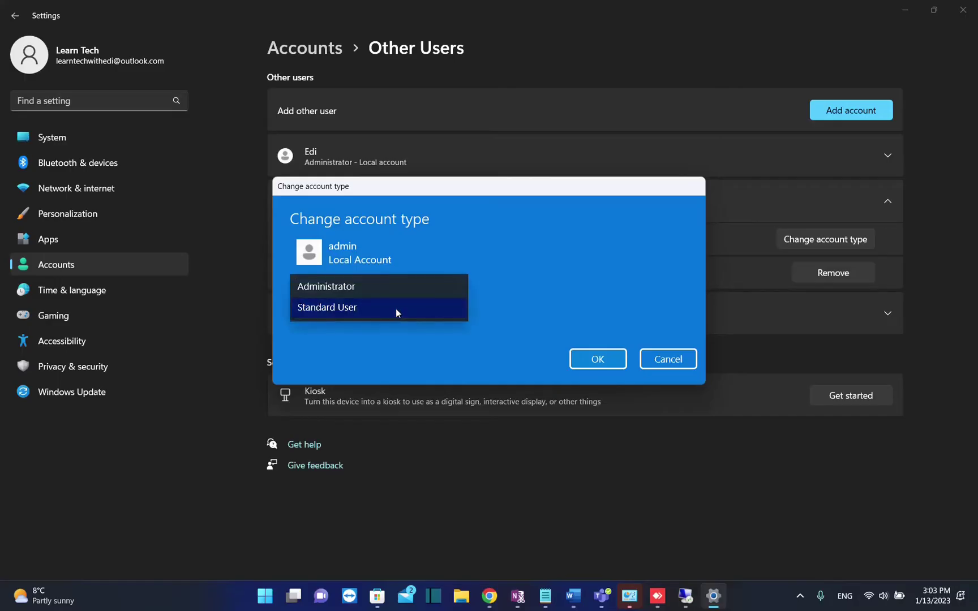
left_click(355, 287)
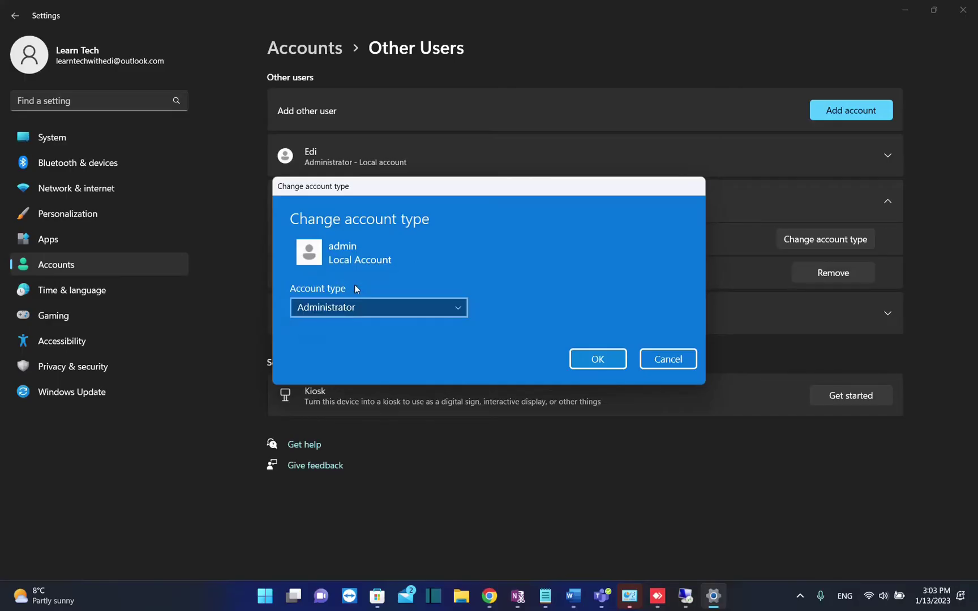
left_click(586, 357)
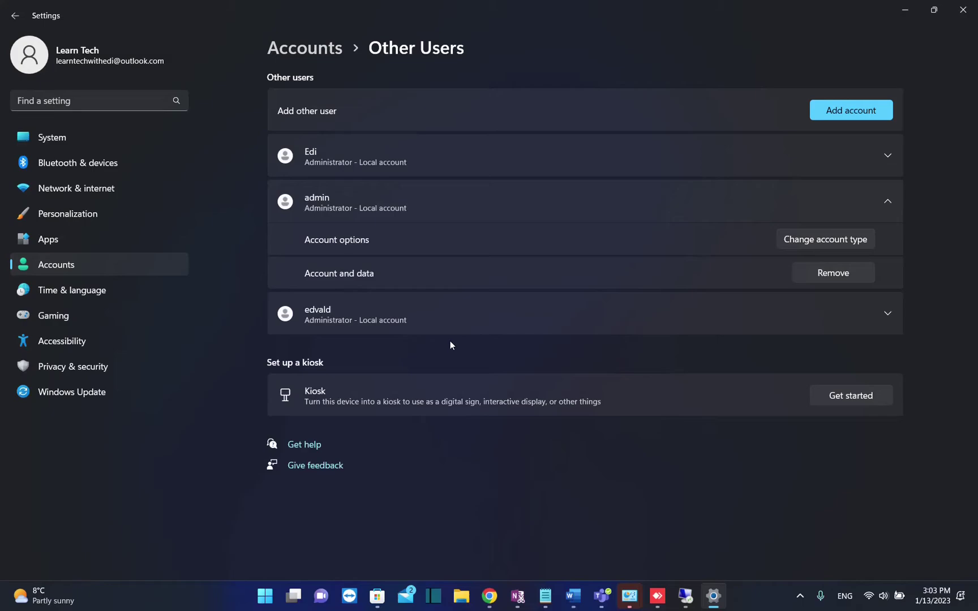
Step: Launch Control Panel by searching 'contorl' and keep View by set to Category
left_click(265, 601)
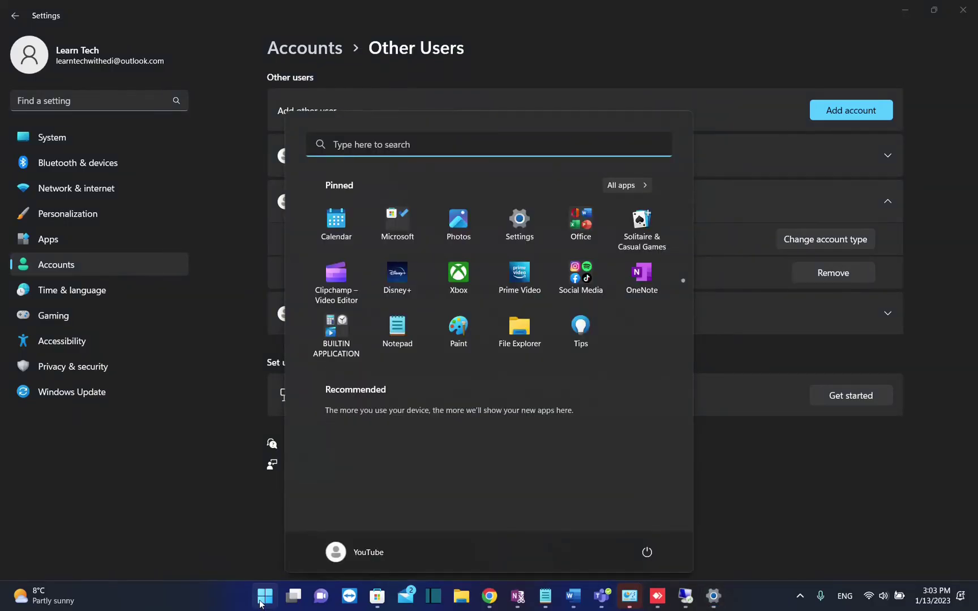
type("contor")
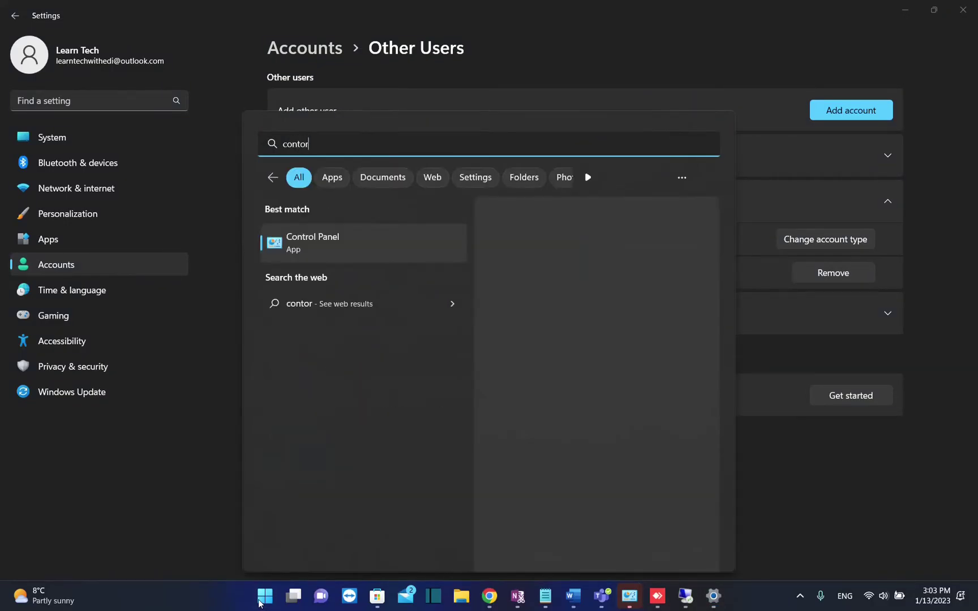
type("l")
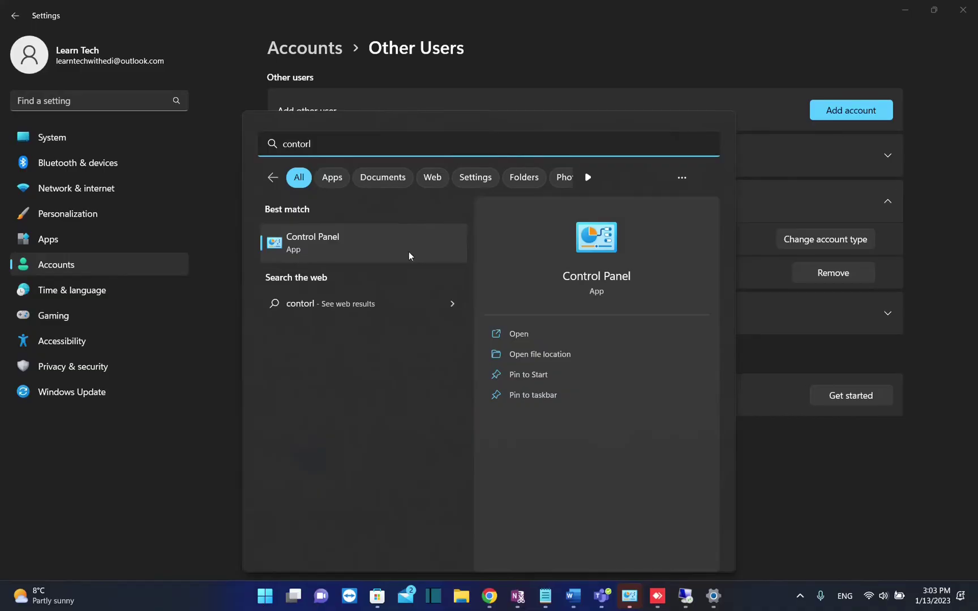
left_click(334, 243)
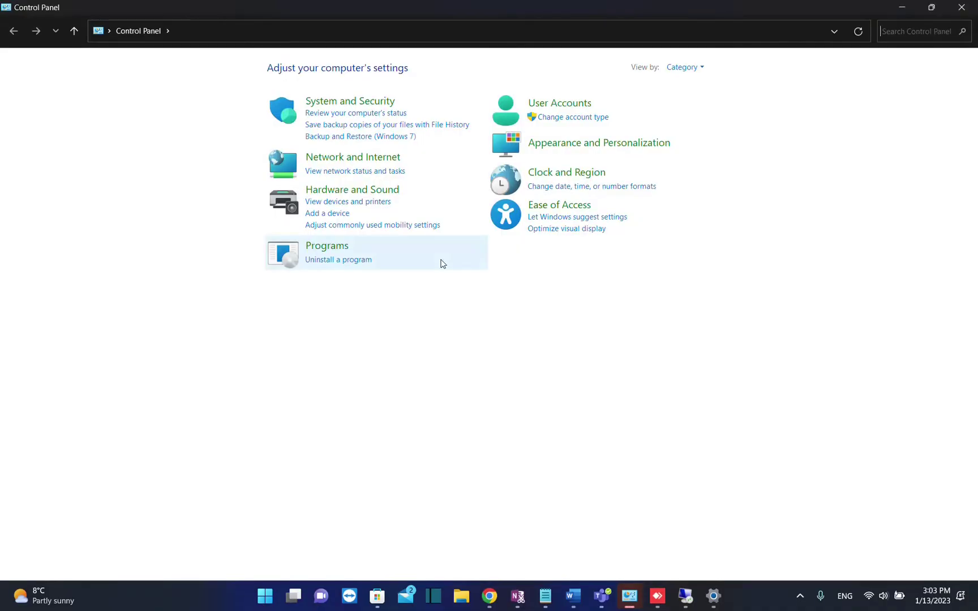
left_click(677, 71)
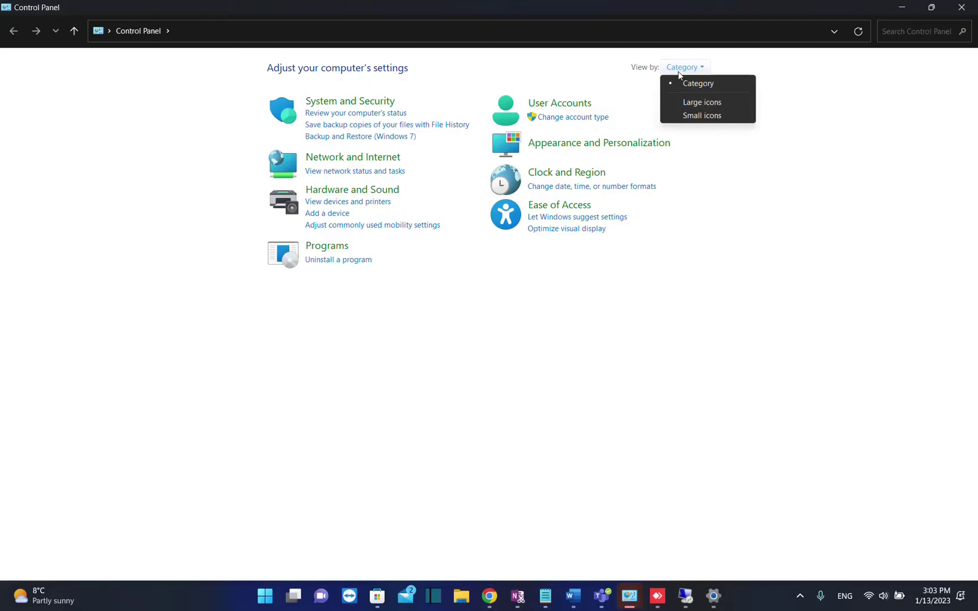
left_click(703, 87)
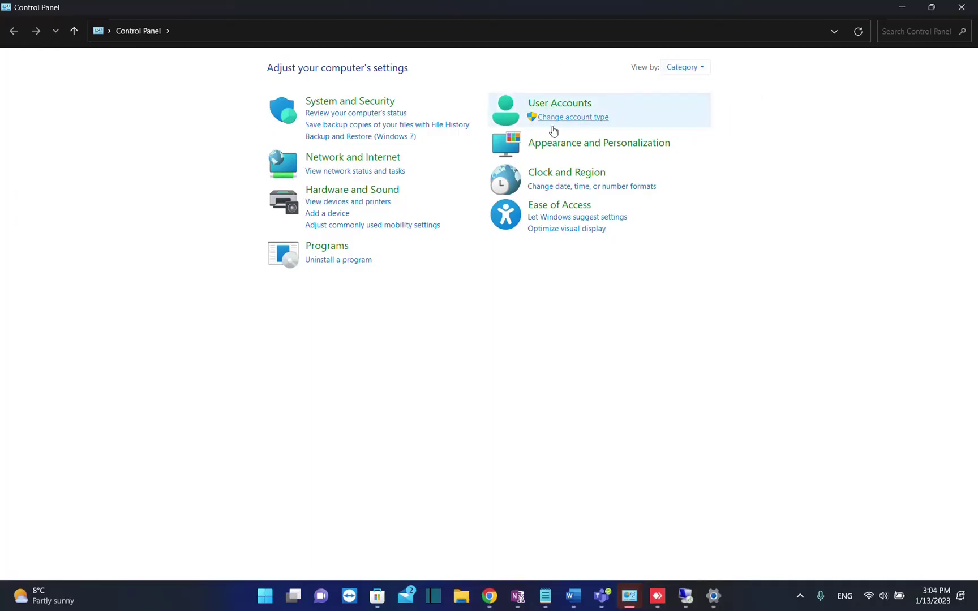
Step: Open your own account's type choices, try Standard and Administrator, then leave without applying
left_click(556, 103)
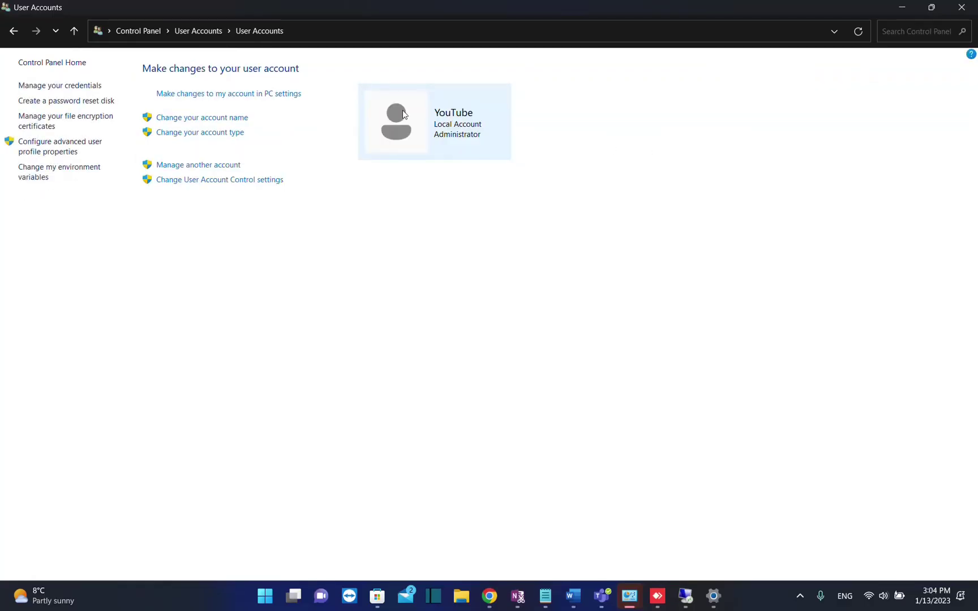
left_click(229, 140)
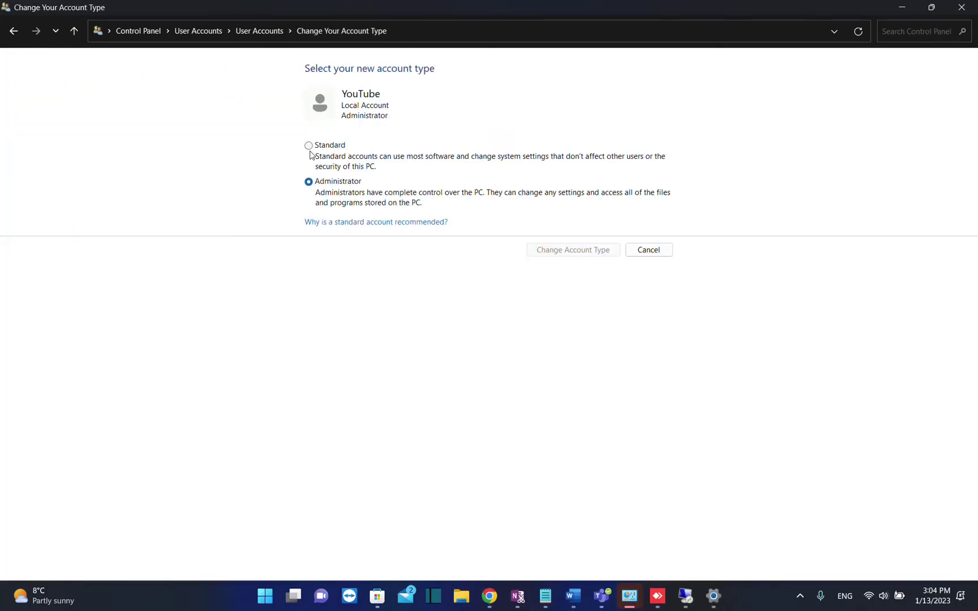
left_click(308, 146)
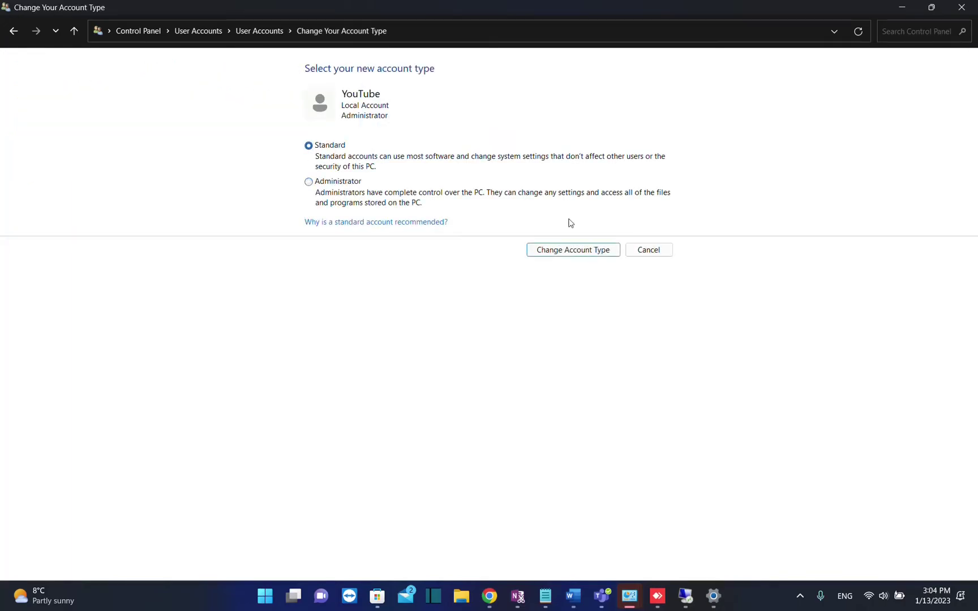
left_click(320, 187)
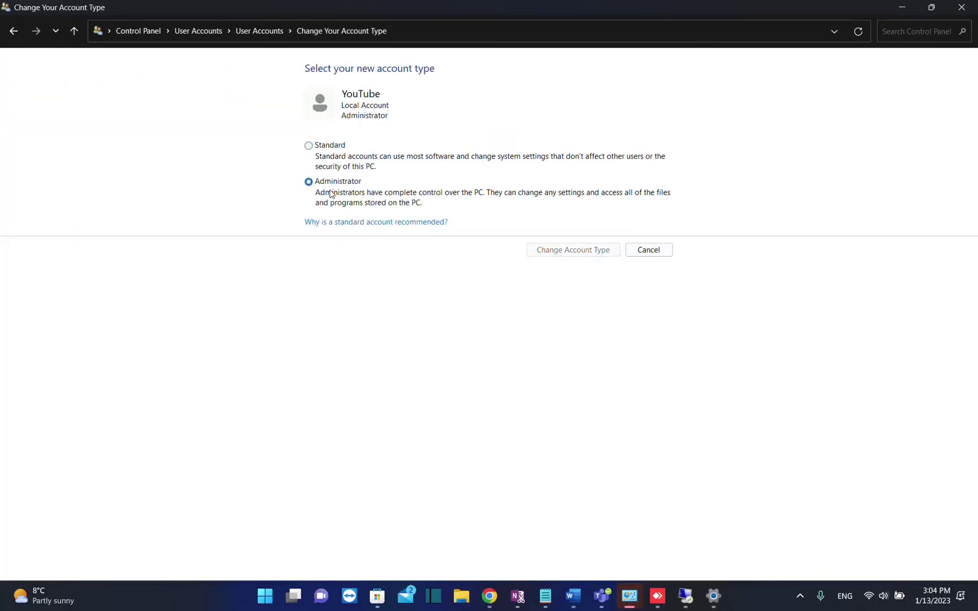
left_click(312, 148)
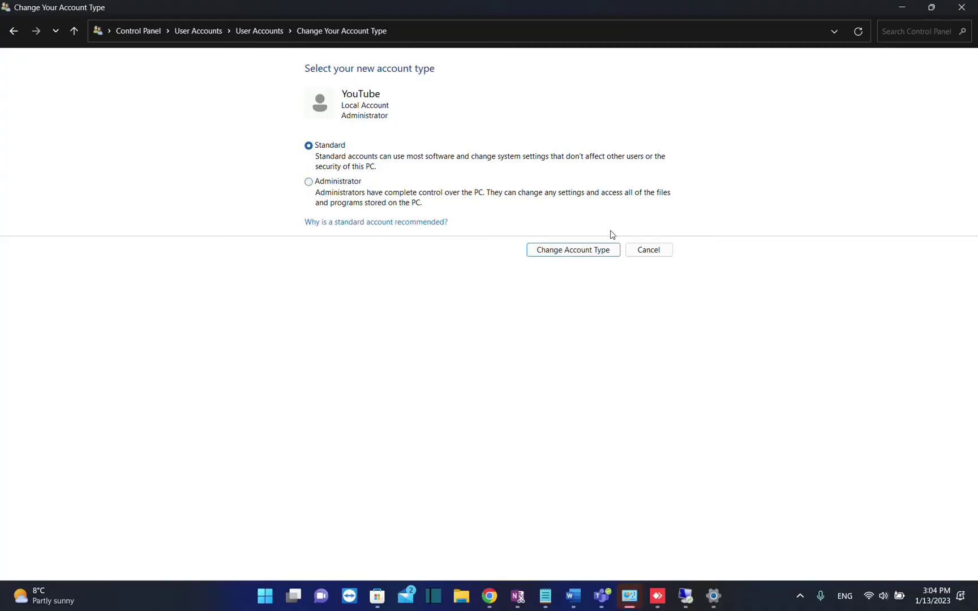
left_click(252, 31)
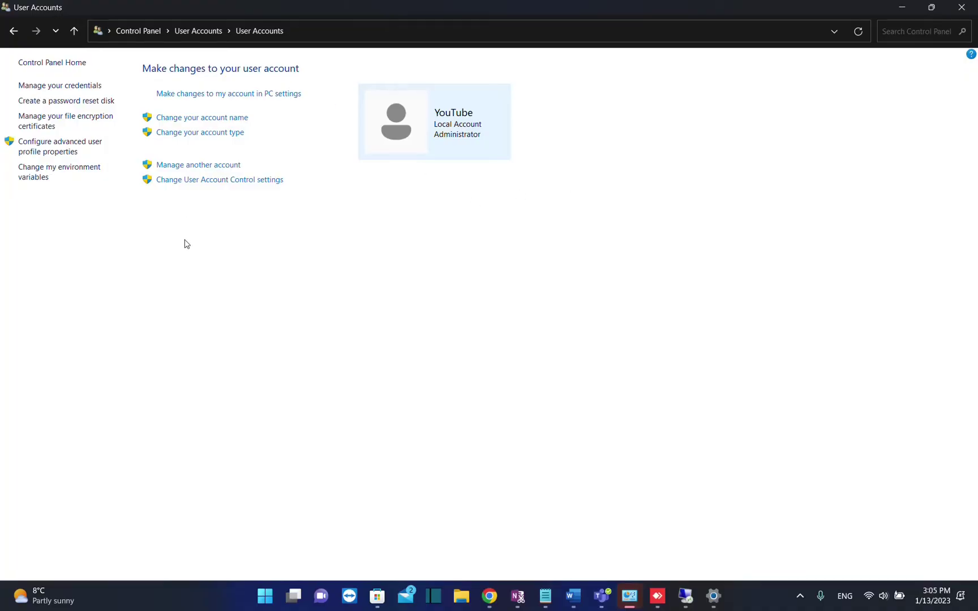
Step: Under Manage another account, open the admin account and its Change the account type page
left_click(199, 165)
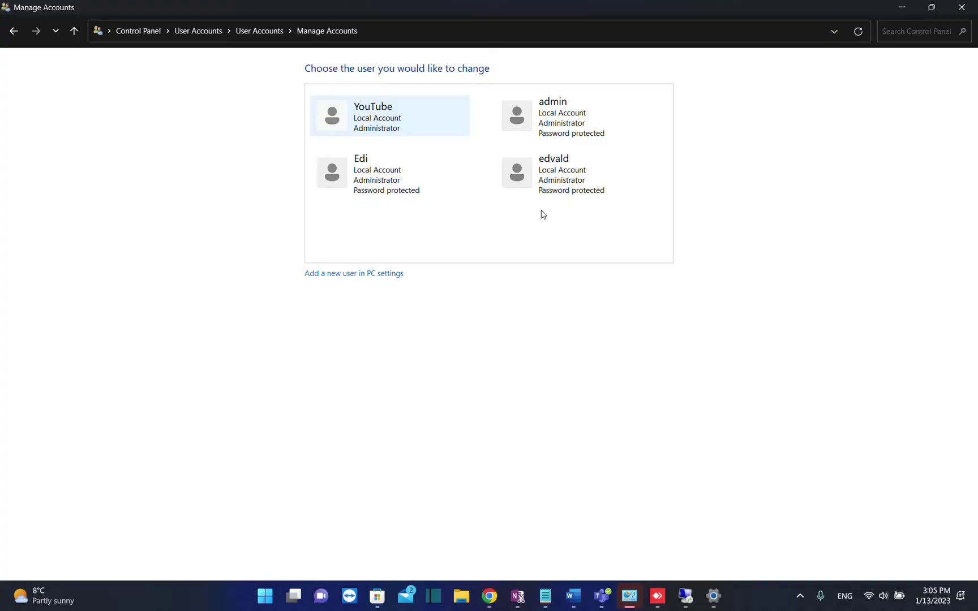
left_click(592, 120)
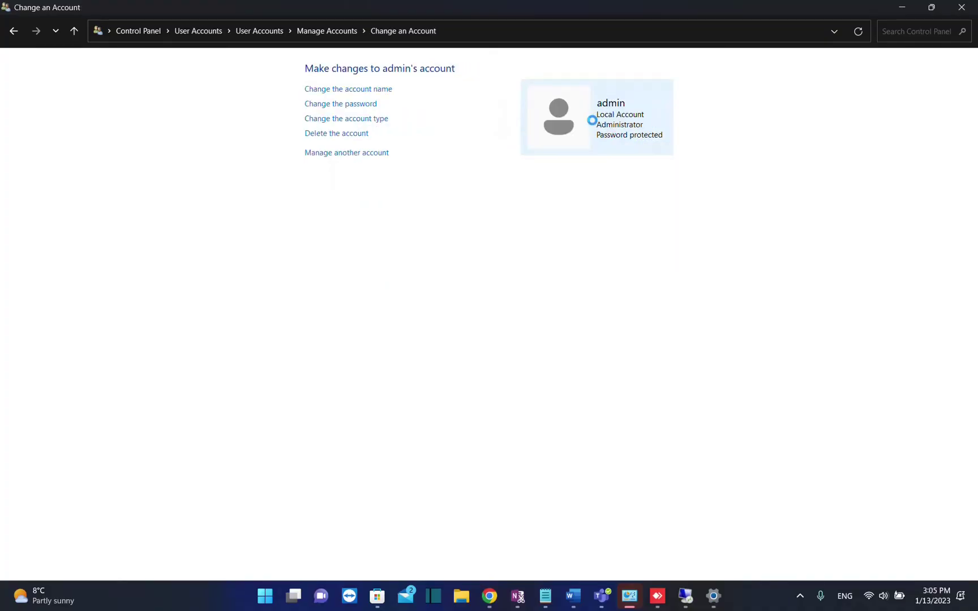
left_click(350, 154)
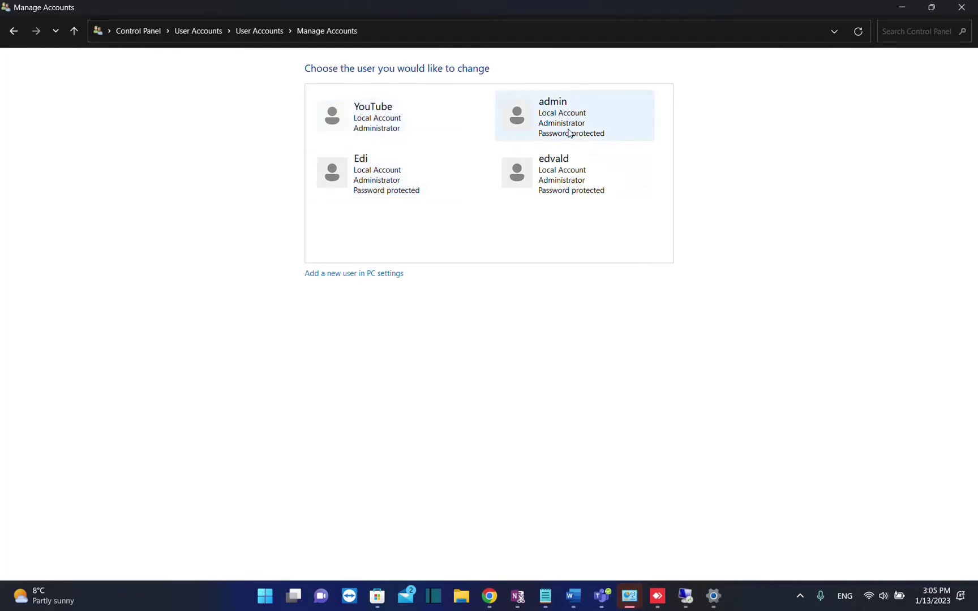
left_click(541, 133)
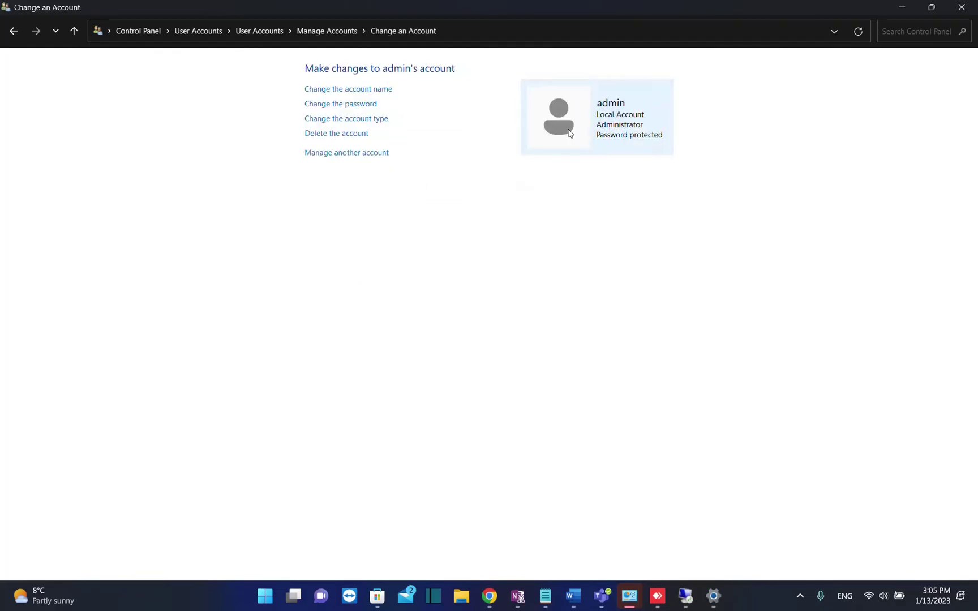
left_click(351, 121)
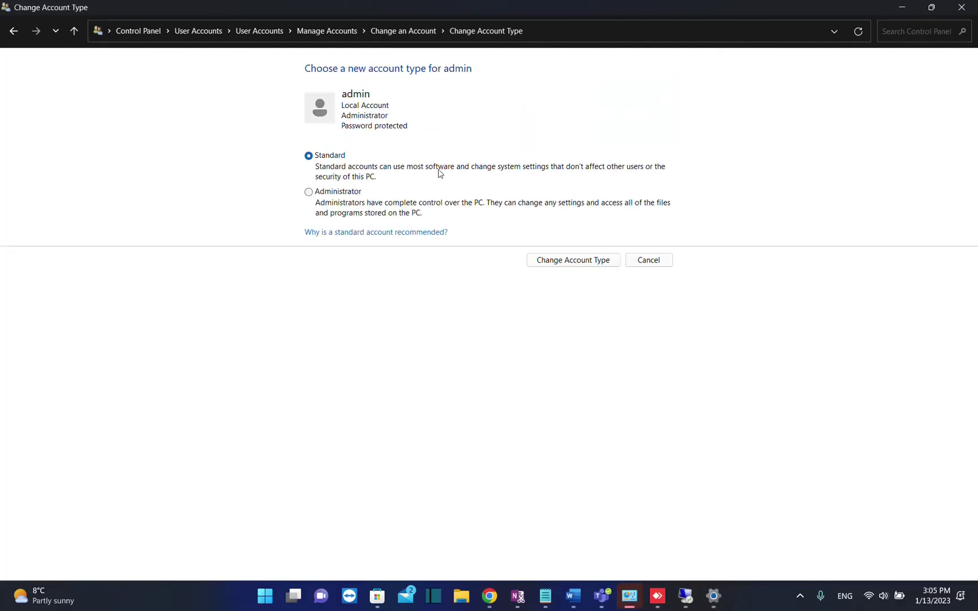
Step: Make admin a Standard user, switch it back to Administrator, and return to Manage Accounts
left_click(550, 260)
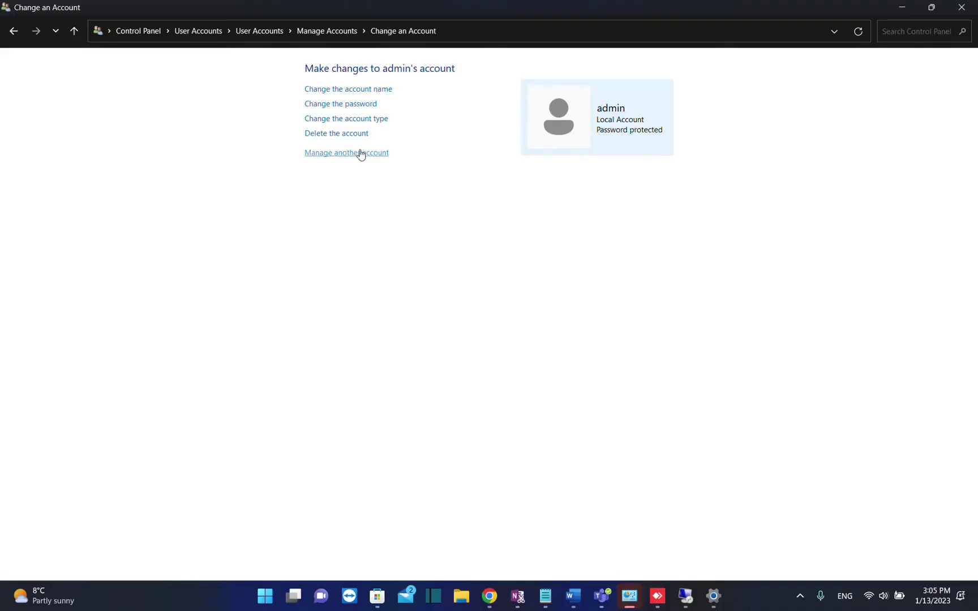
left_click(364, 119)
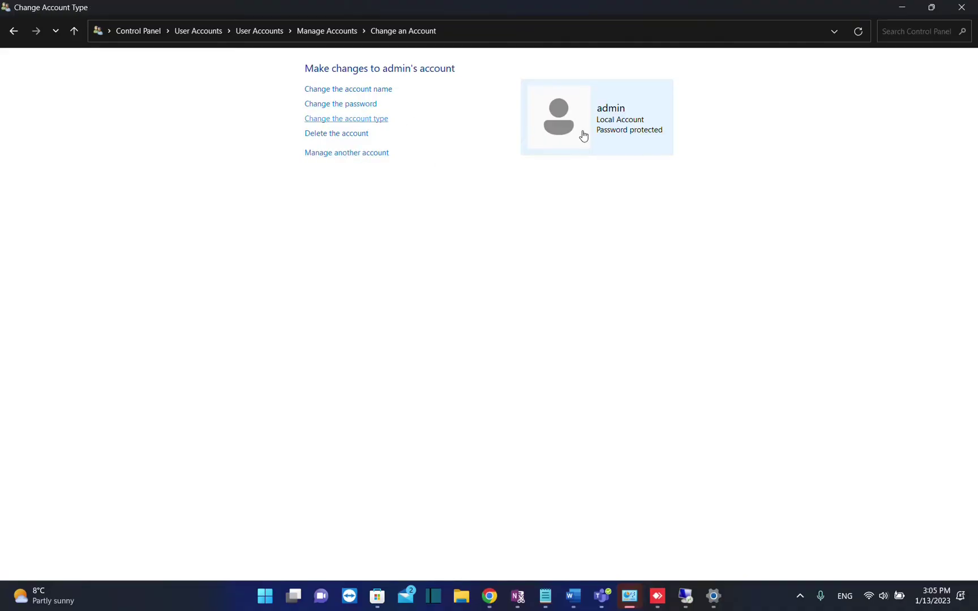
left_click(309, 182)
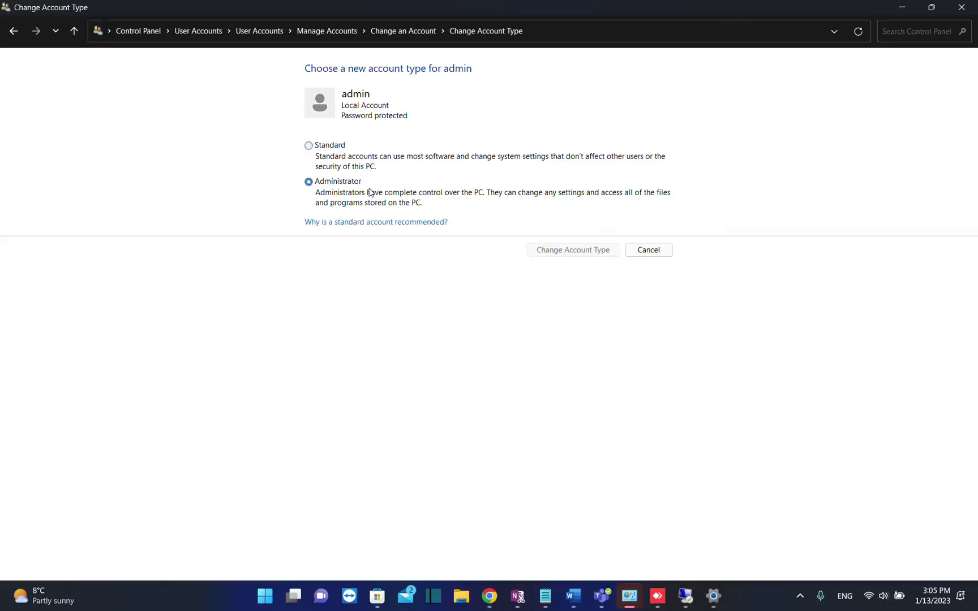
left_click(571, 252)
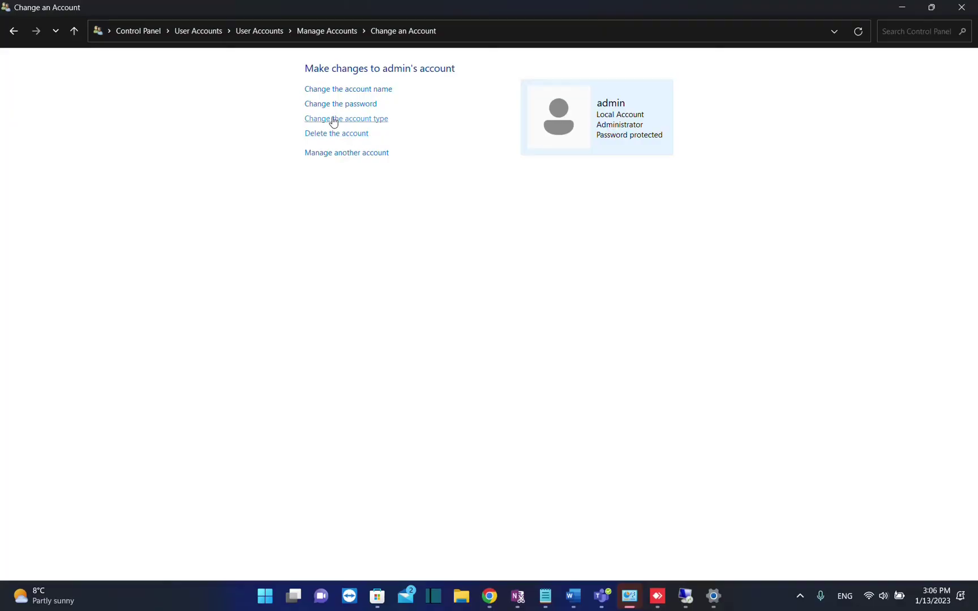
left_click(337, 35)
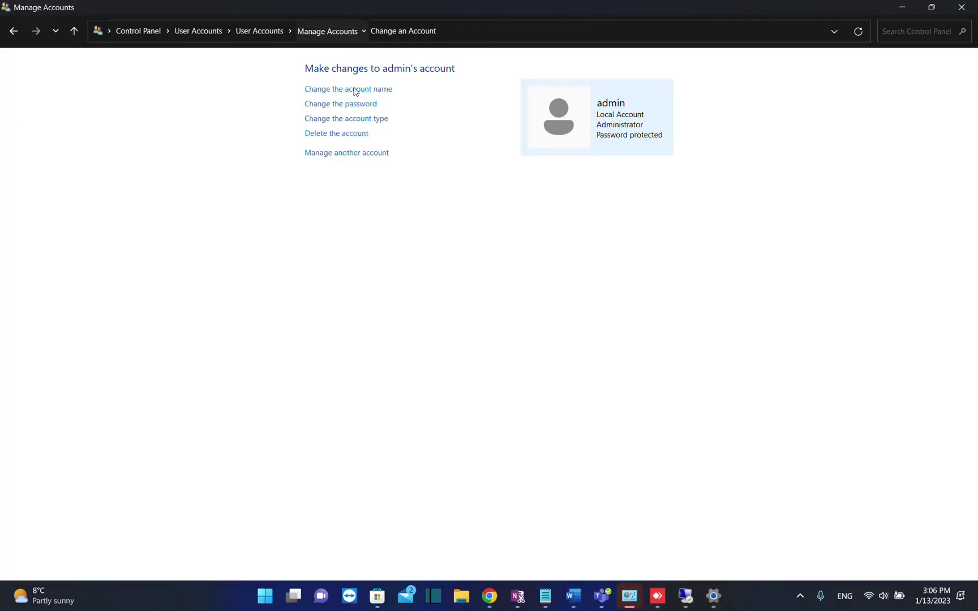